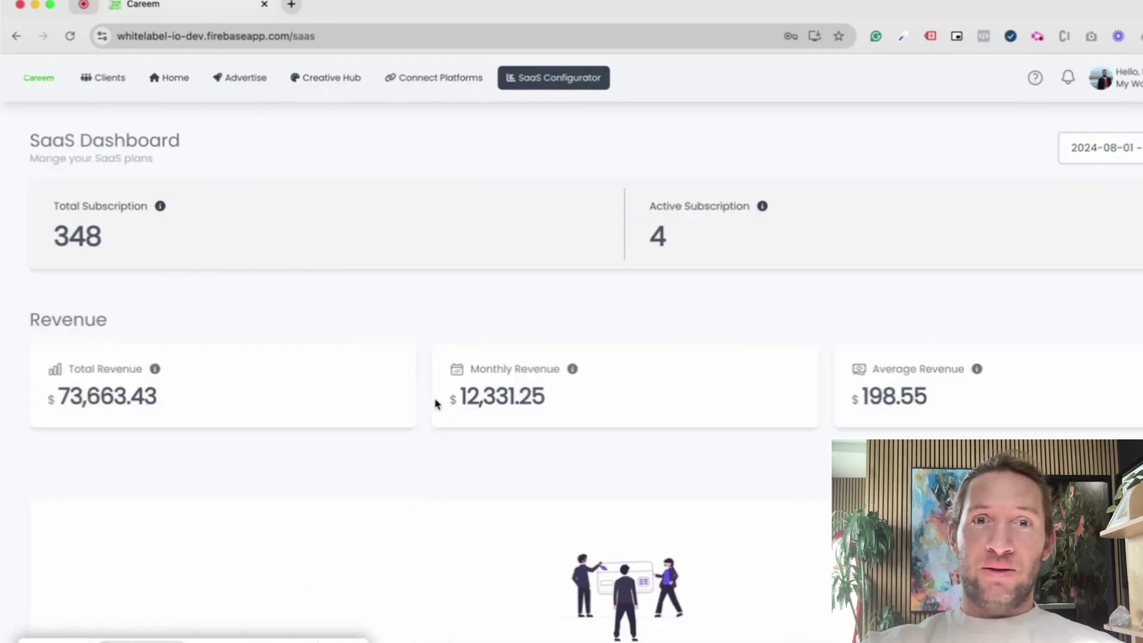
Step: Scroll down the SaaS Dashboard to bring the Create Plan button into view
{"action": "scroll", "coordinate": [418, 458], "scroll_direction": "down", "scroll_amount": 3}
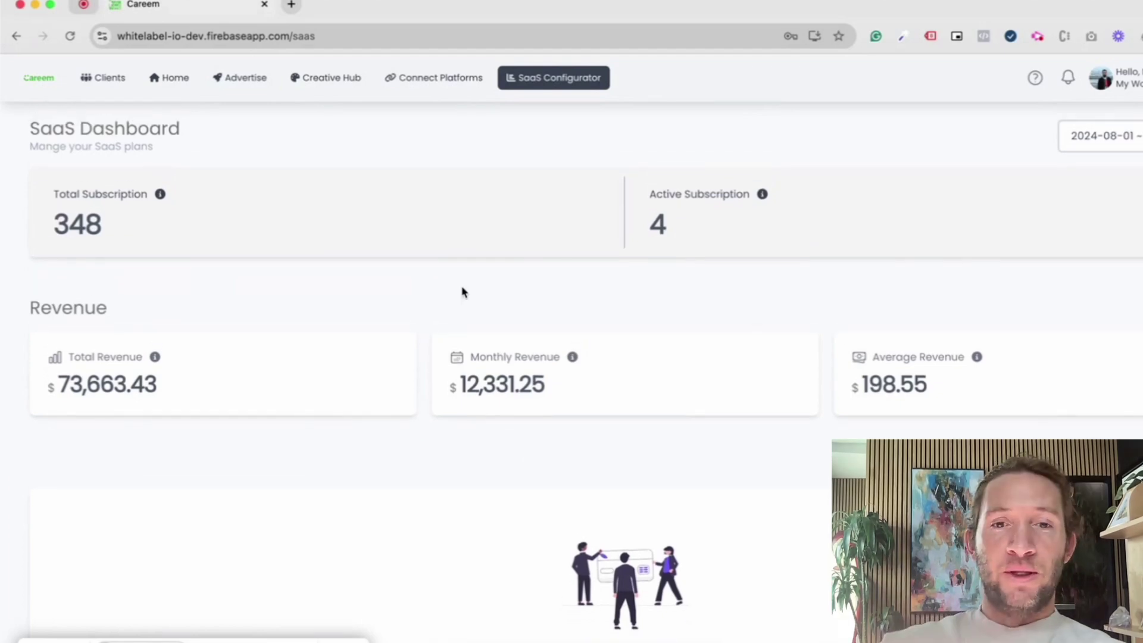
{"action": "scroll", "coordinate": [595, 614], "scroll_direction": "down", "scroll_amount": 1}
Step: Start a new plan named 'Monthly basic', described 'this is Monthly Pricing', with amount 399
{"action": "left_click", "coordinate": [595, 614]}
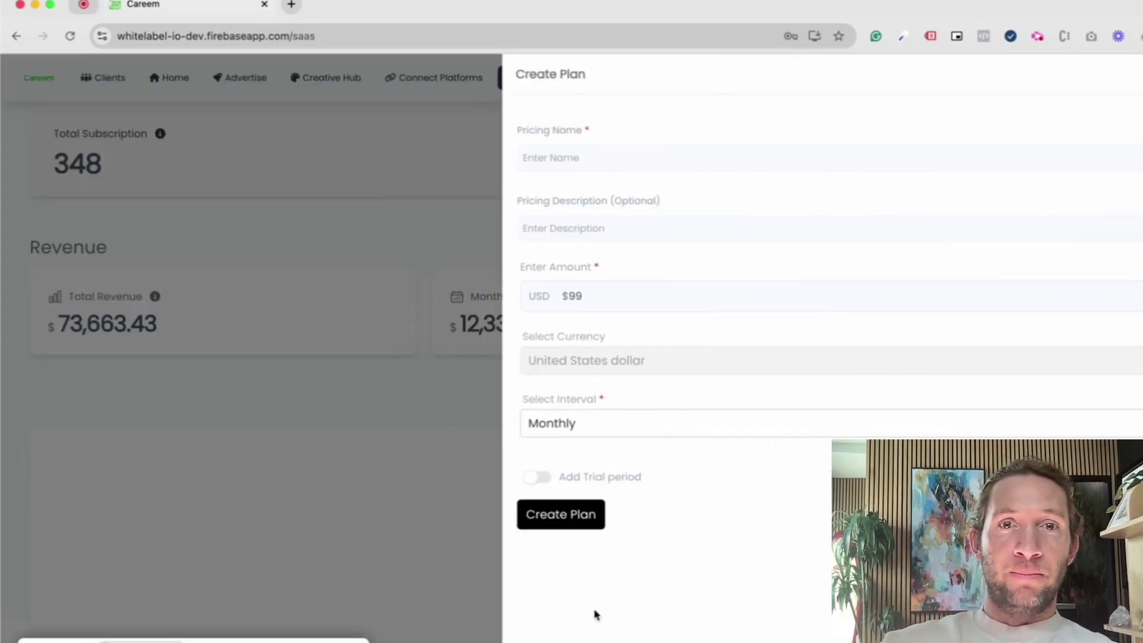
{"action": "left_click", "coordinate": [575, 156]}
{"action": "type", "text": "Monthly basic"}
{"action": "key", "text": "Tab"}
{"action": "type", "text": "this is Mo"}
{"action": "type", "text": "nthkl"}
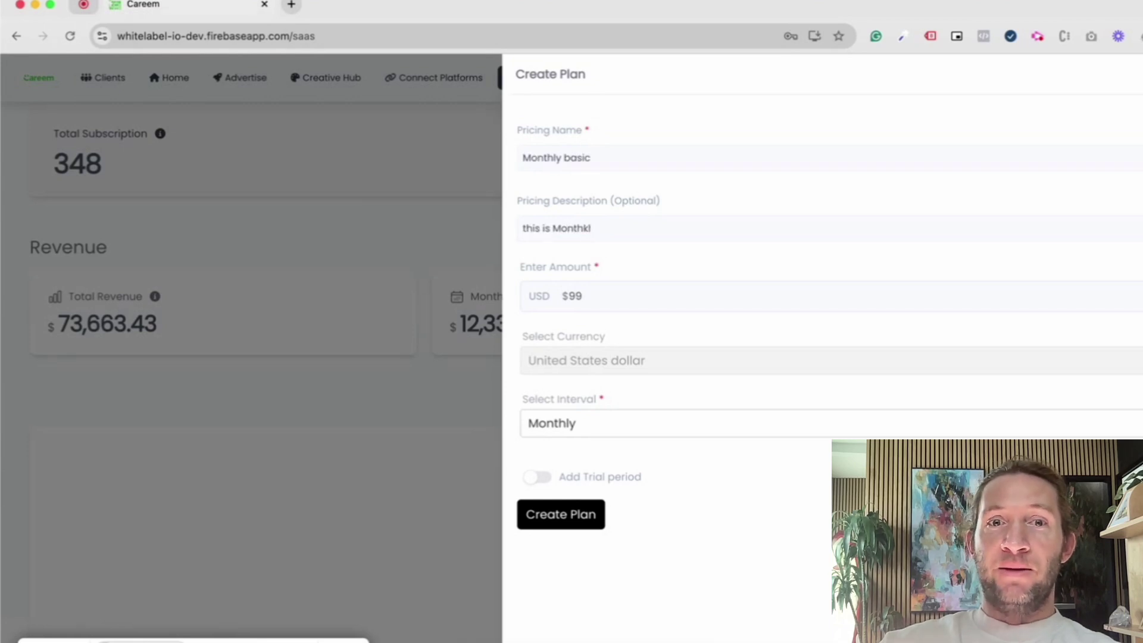
{"action": "key", "text": "BackSpace"}
{"action": "key", "text": "BackSpace"}
{"action": "type", "text": "ly Pricing"}
{"action": "key", "text": "Tab"}
{"action": "type", "text": "399"}
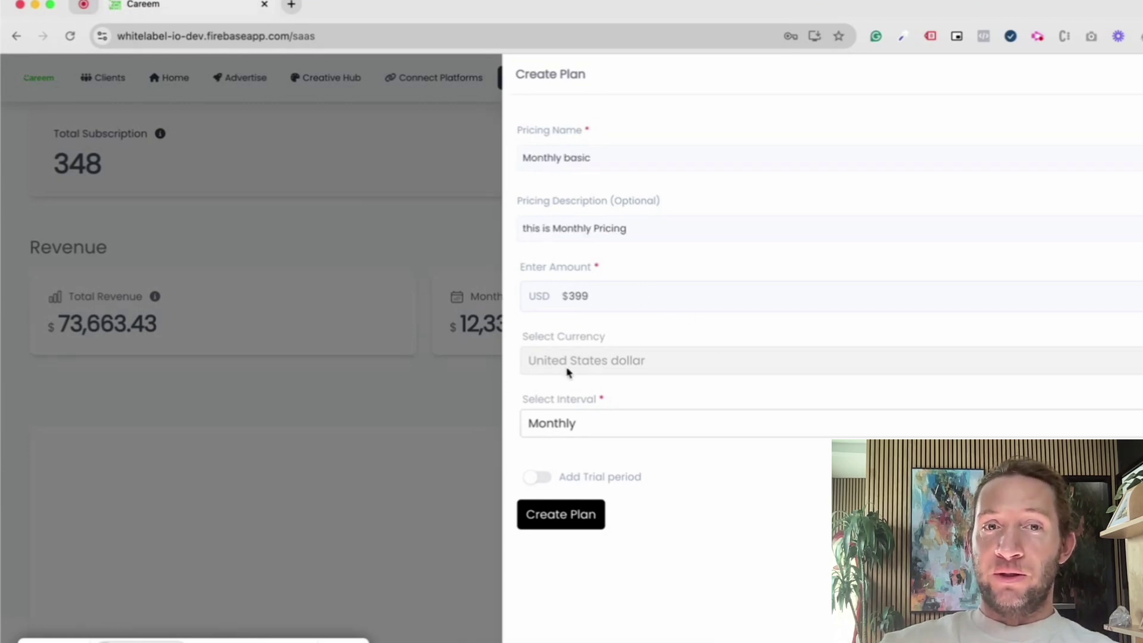
Step: Keep the Monthly billing interval, leave the trial period off, and create the plan
{"action": "left_click", "coordinate": [568, 424]}
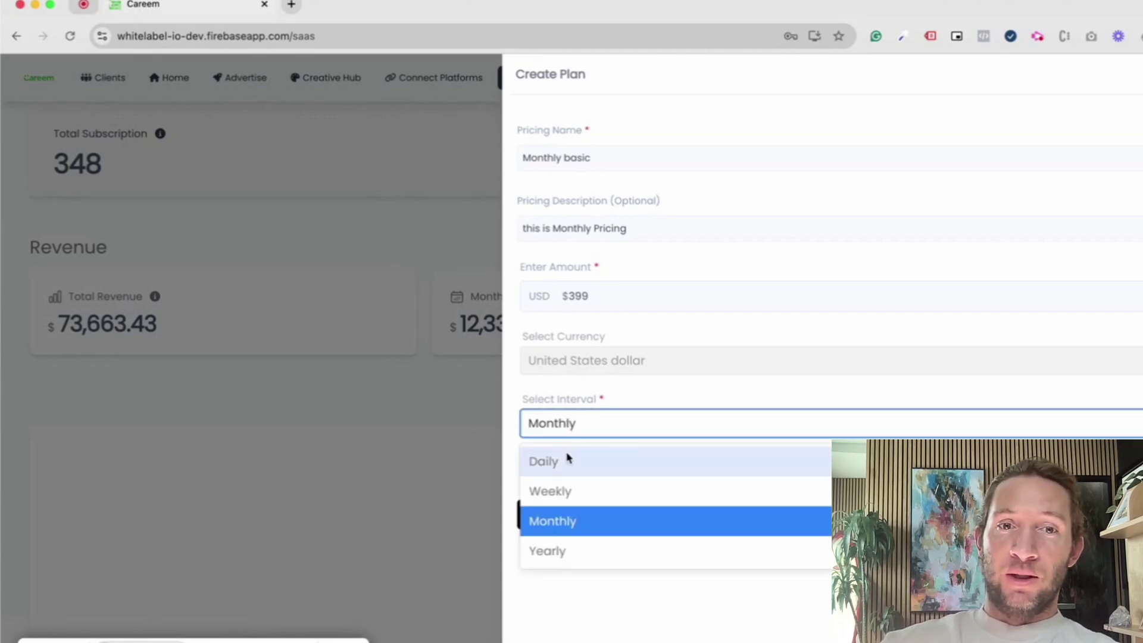
{"action": "key", "text": "Escape"}
{"action": "left_click", "coordinate": [544, 477]}
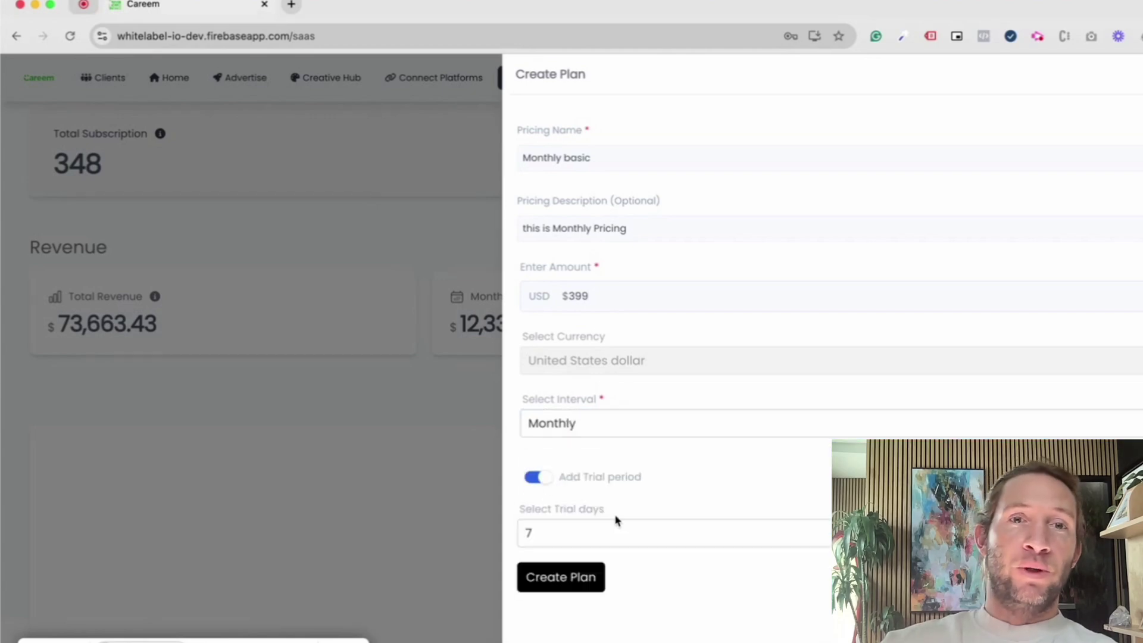
{"action": "left_click", "coordinate": [544, 477]}
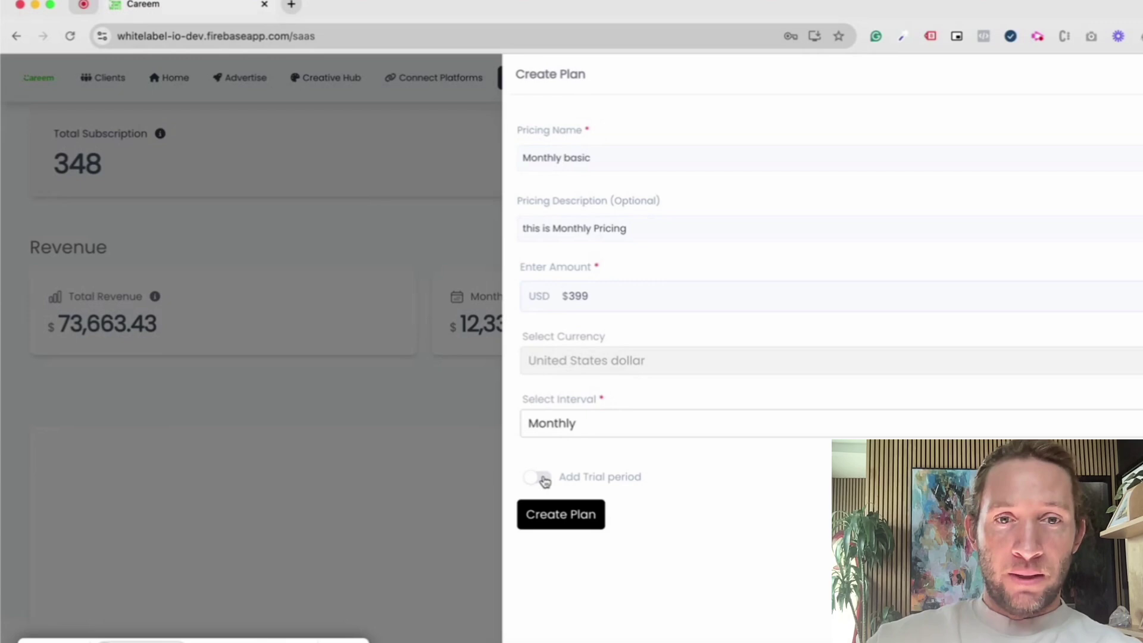
{"action": "left_click", "coordinate": [555, 517]}
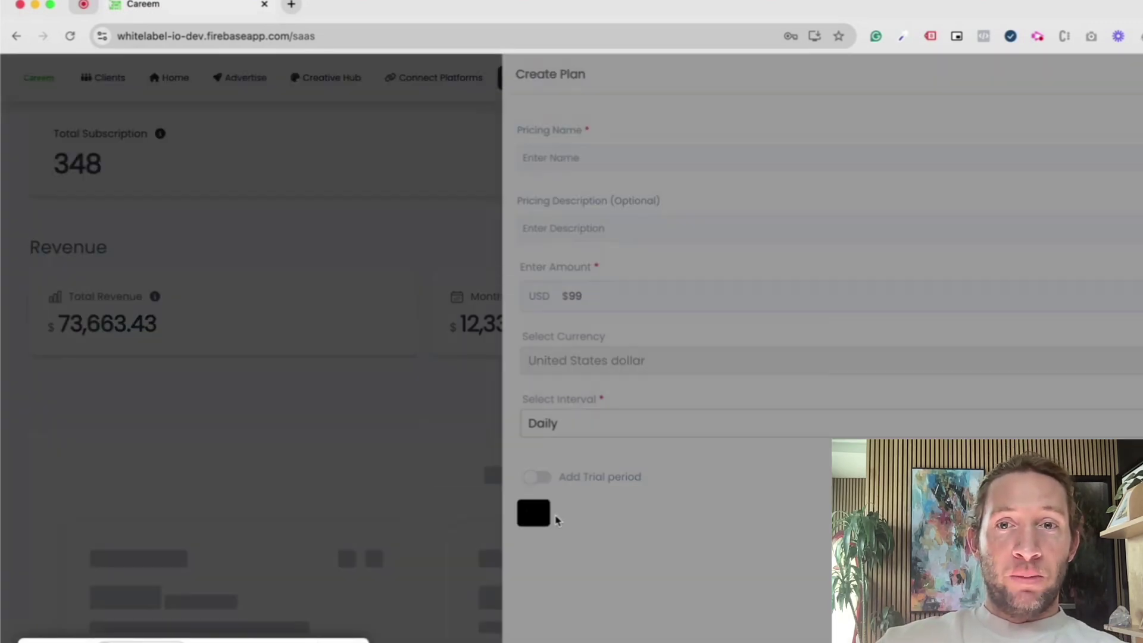
Step: Dismiss the plan-created confirmation and try the all-clients and new-clients options in Plan Settings
{"action": "left_click", "coordinate": [630, 444]}
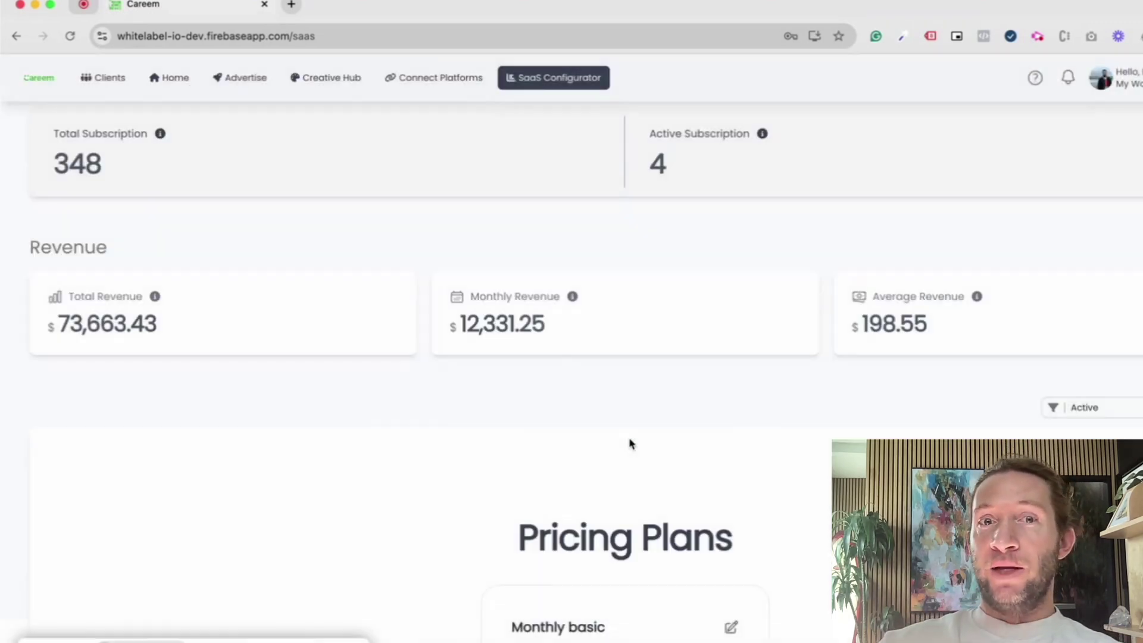
{"action": "scroll", "coordinate": [628, 471], "scroll_direction": "down", "scroll_amount": 5}
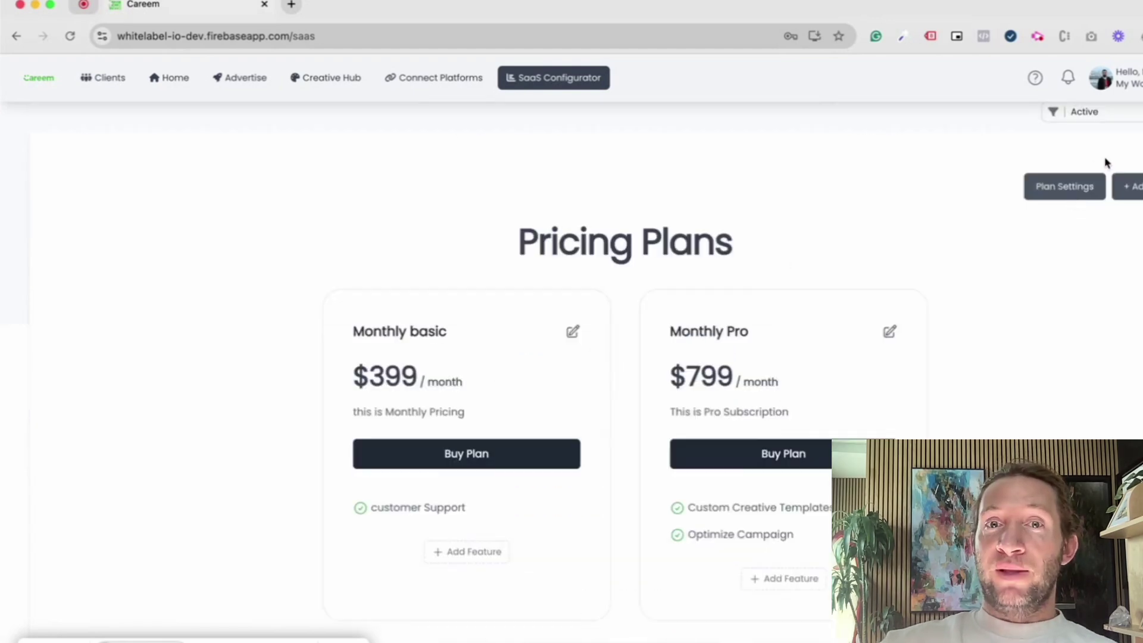
{"action": "left_click", "coordinate": [1063, 190]}
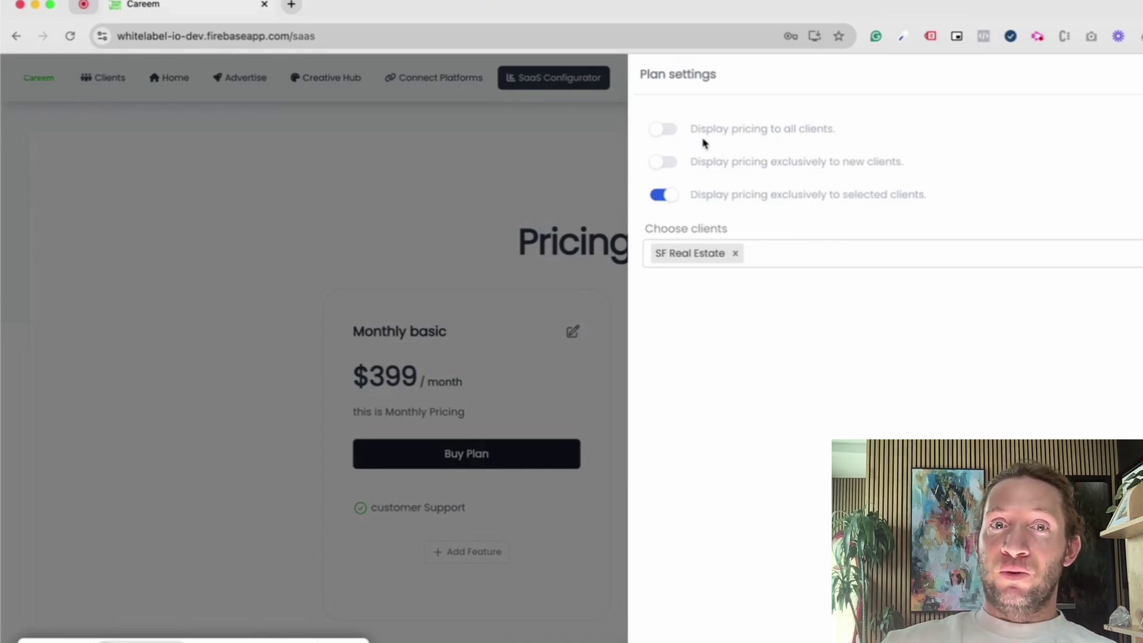
{"action": "left_click", "coordinate": [663, 129]}
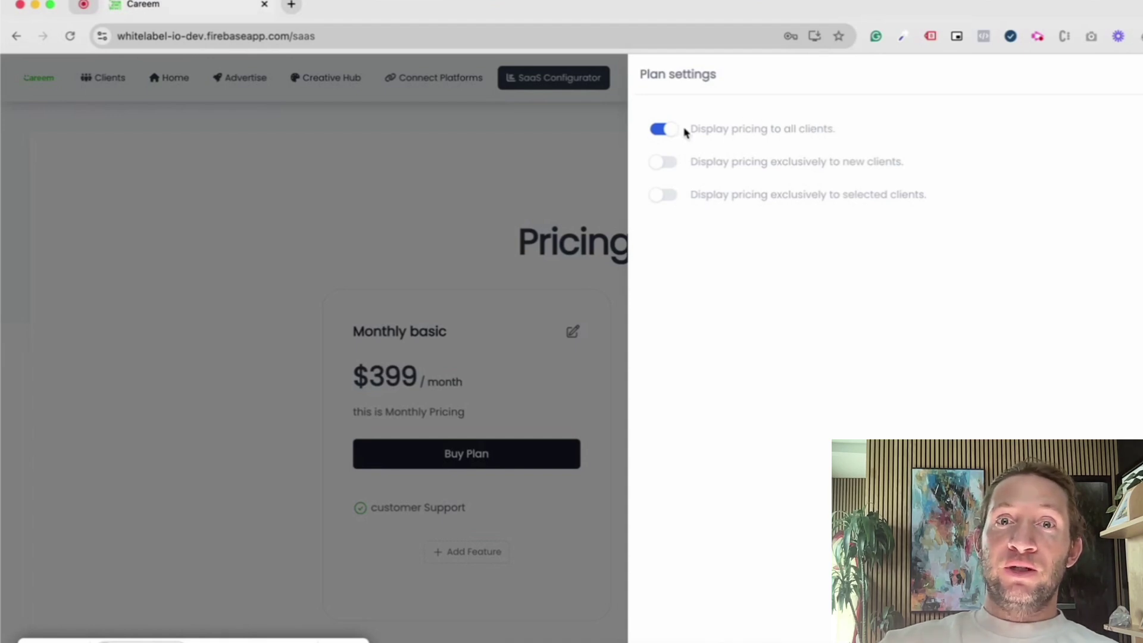
{"action": "left_click", "coordinate": [664, 162]}
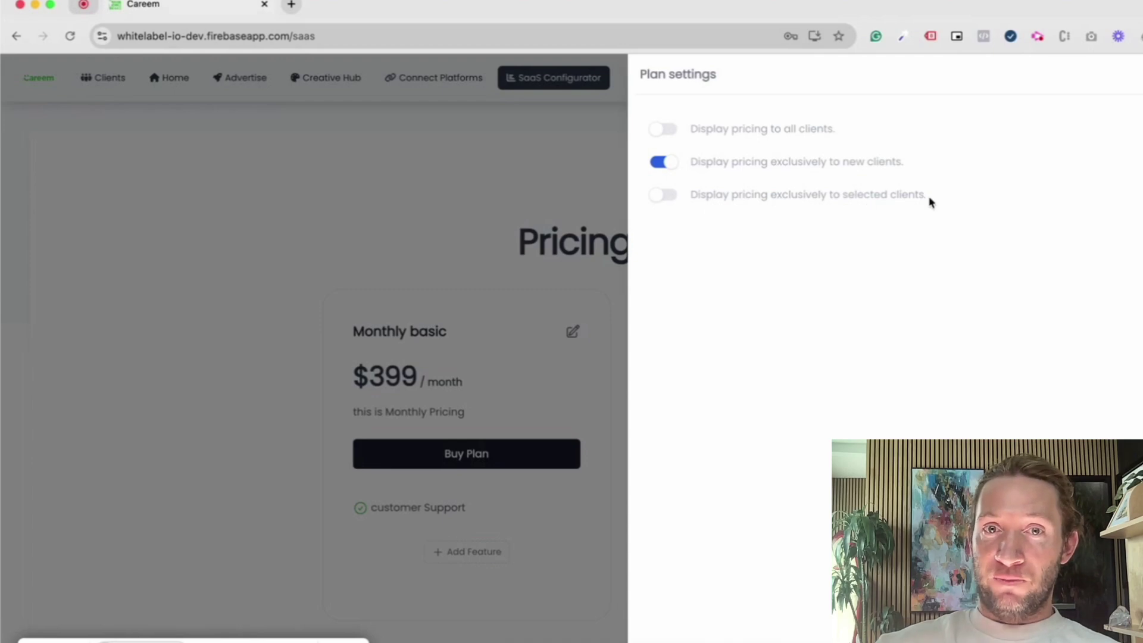
Step: Limit pricing to selected clients, add Faraz Pizza, and turn off the new-clients option
{"action": "left_click", "coordinate": [676, 195]}
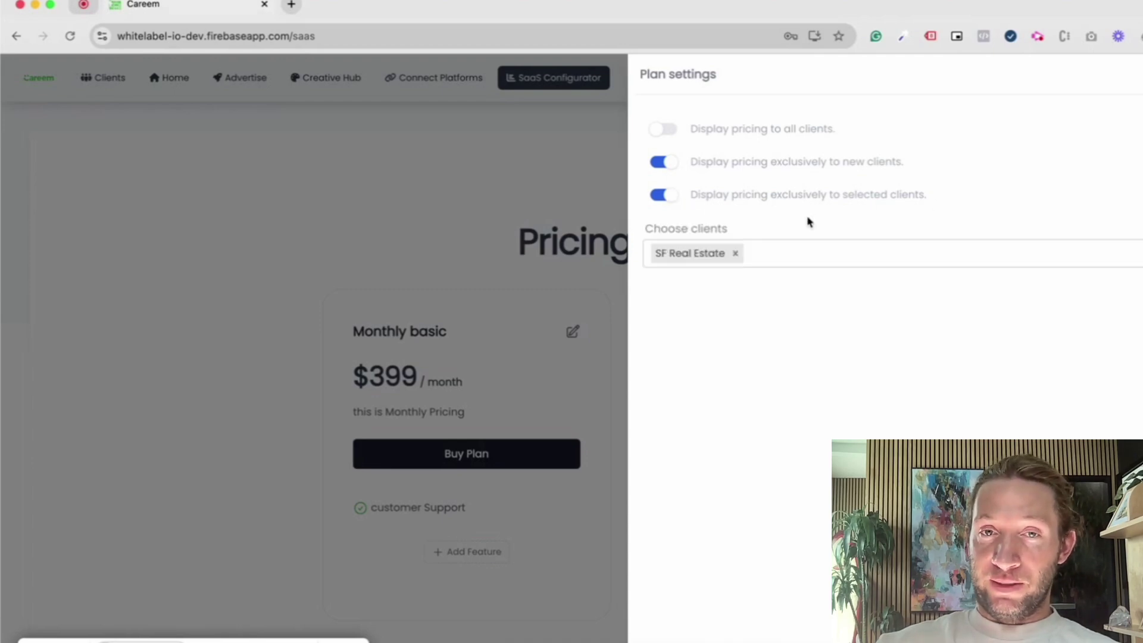
{"action": "left_click", "coordinate": [786, 255]}
{"action": "left_click", "coordinate": [762, 321]}
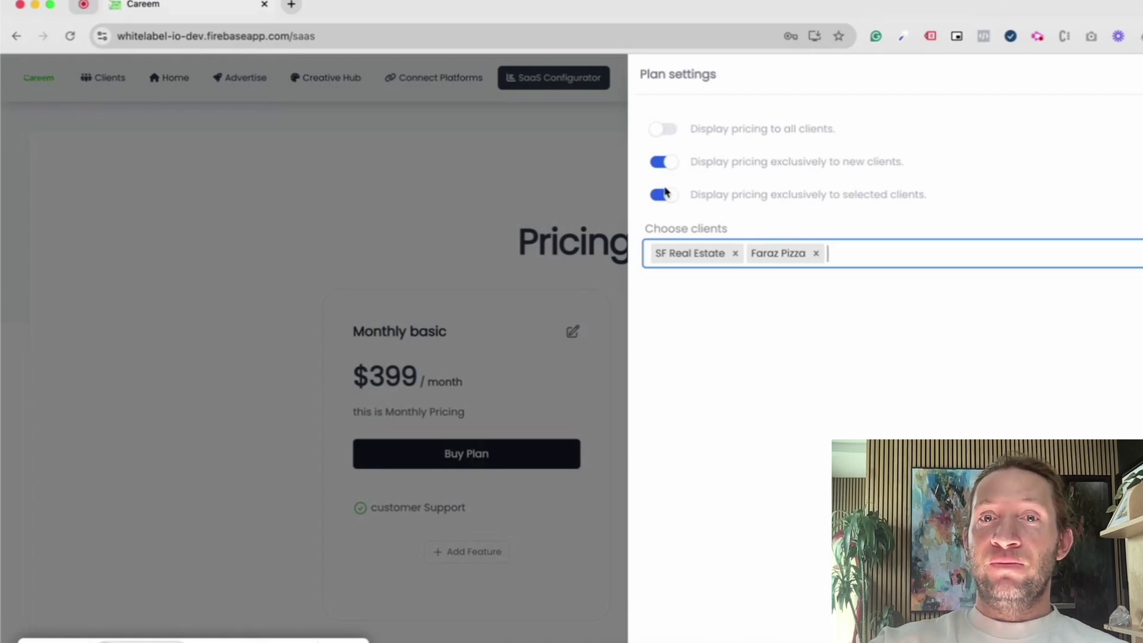
{"action": "left_click", "coordinate": [664, 162]}
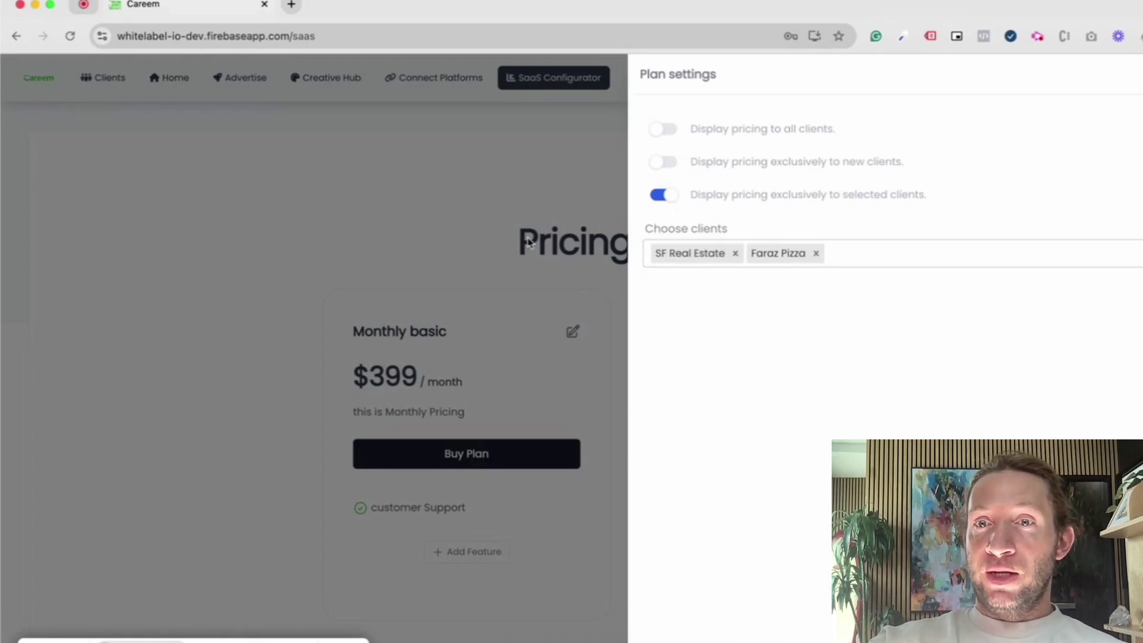
{"action": "left_click", "coordinate": [341, 251]}
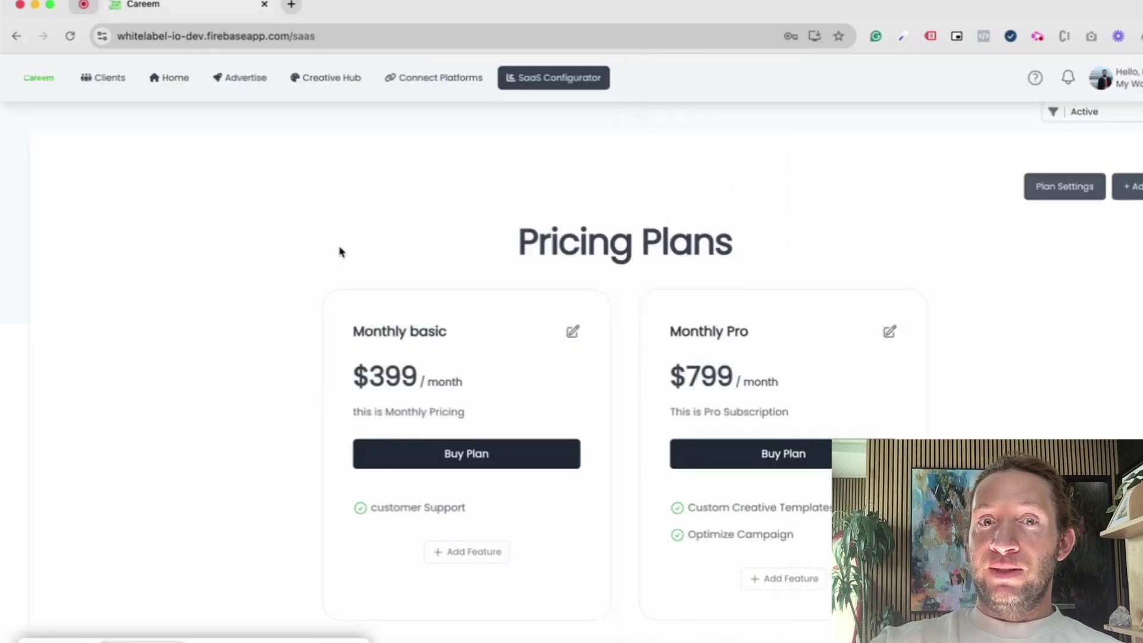
Step: Switch the Monthly basic plan's status to Archive and save the update
{"action": "left_click", "coordinate": [1028, 194]}
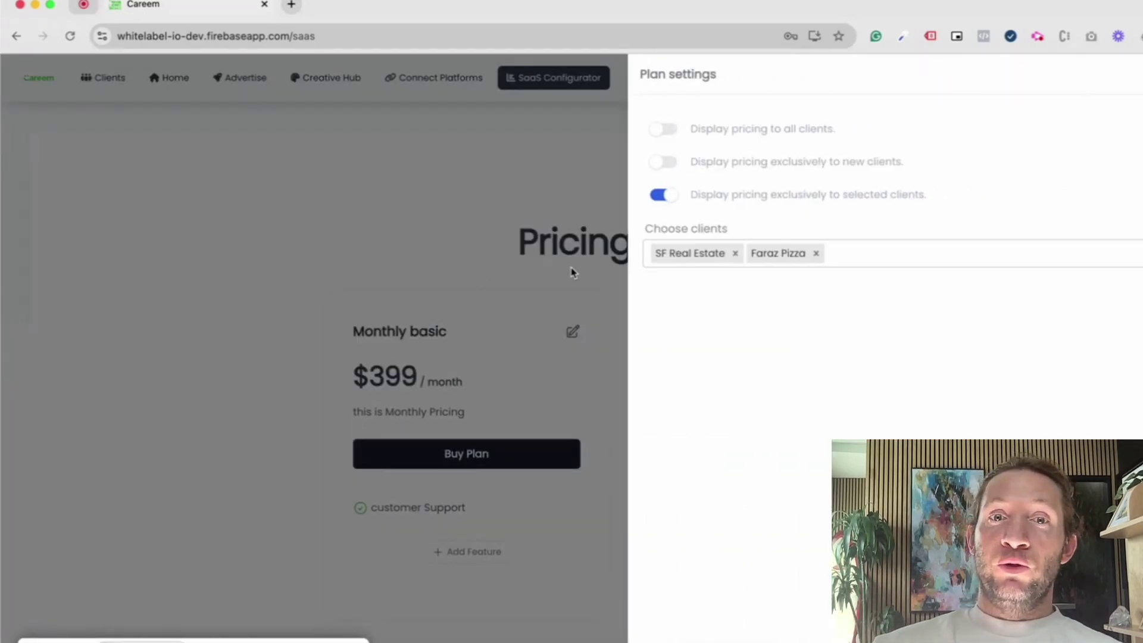
{"action": "left_click", "coordinate": [470, 281]}
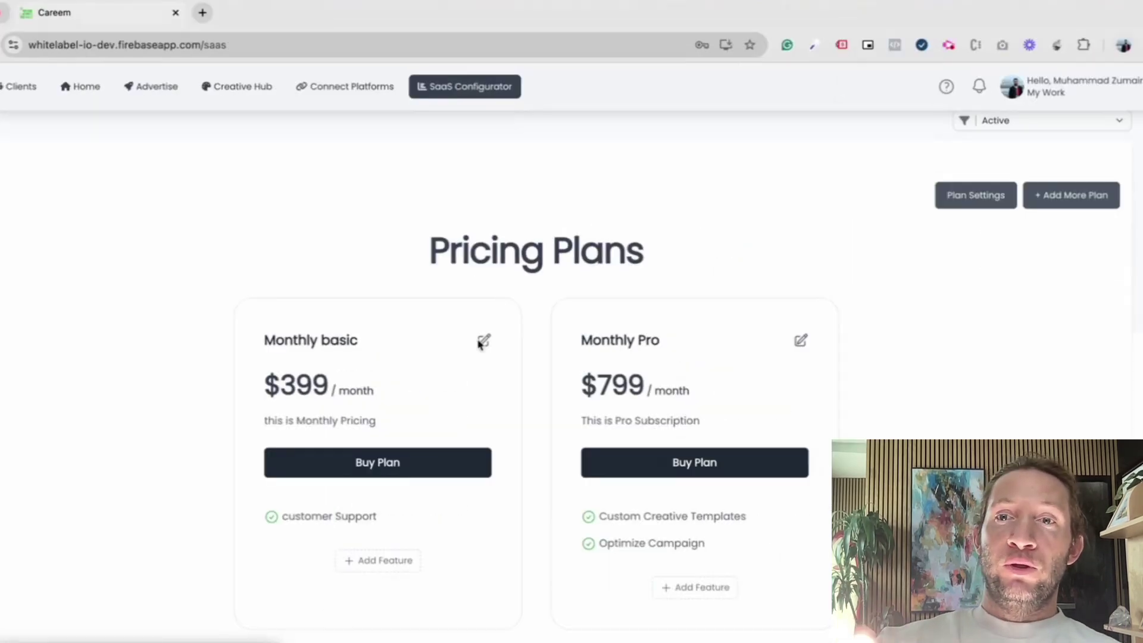
{"action": "left_click", "coordinate": [572, 331]}
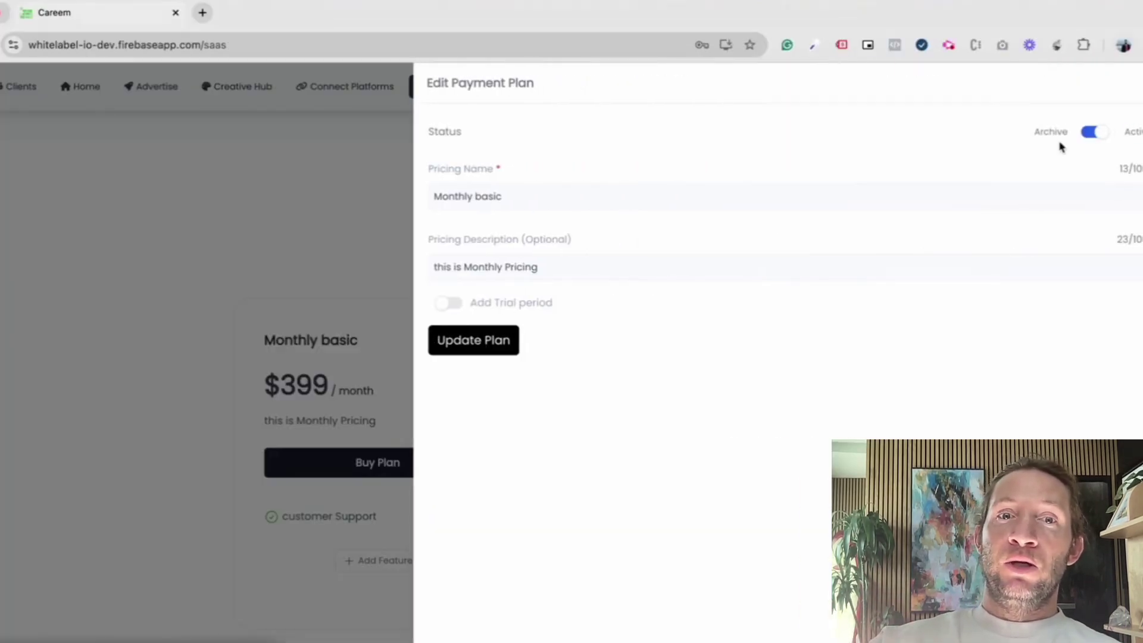
{"action": "left_click", "coordinate": [1093, 133]}
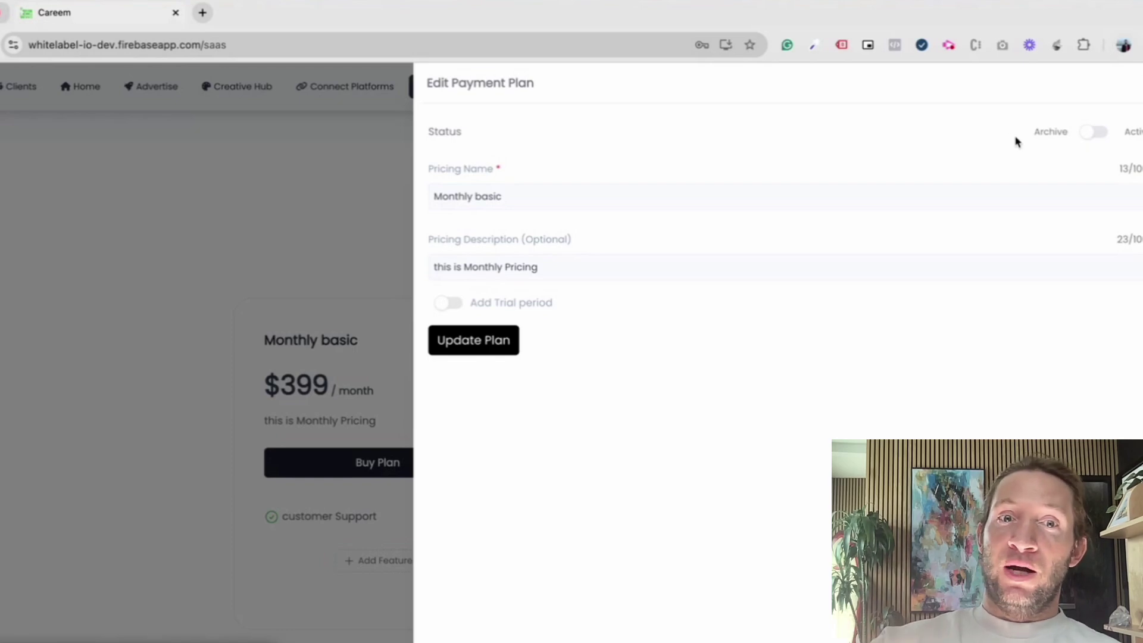
{"action": "left_click", "coordinate": [445, 345]}
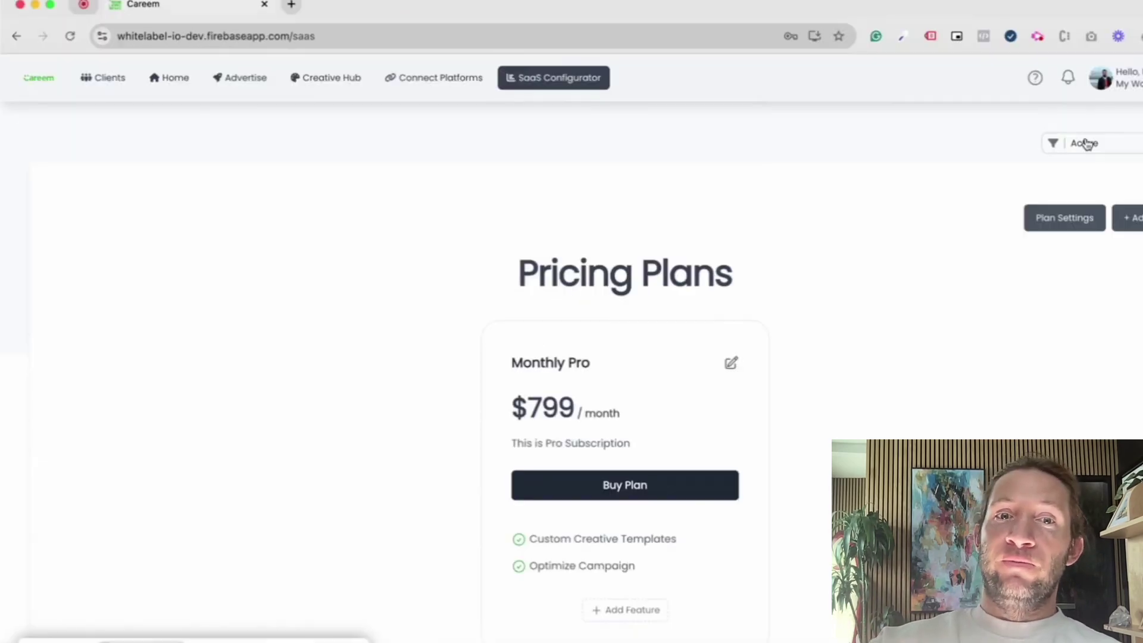
Step: Filter the pricing plan list to show Archived plans
{"action": "left_click", "coordinate": [1086, 144]}
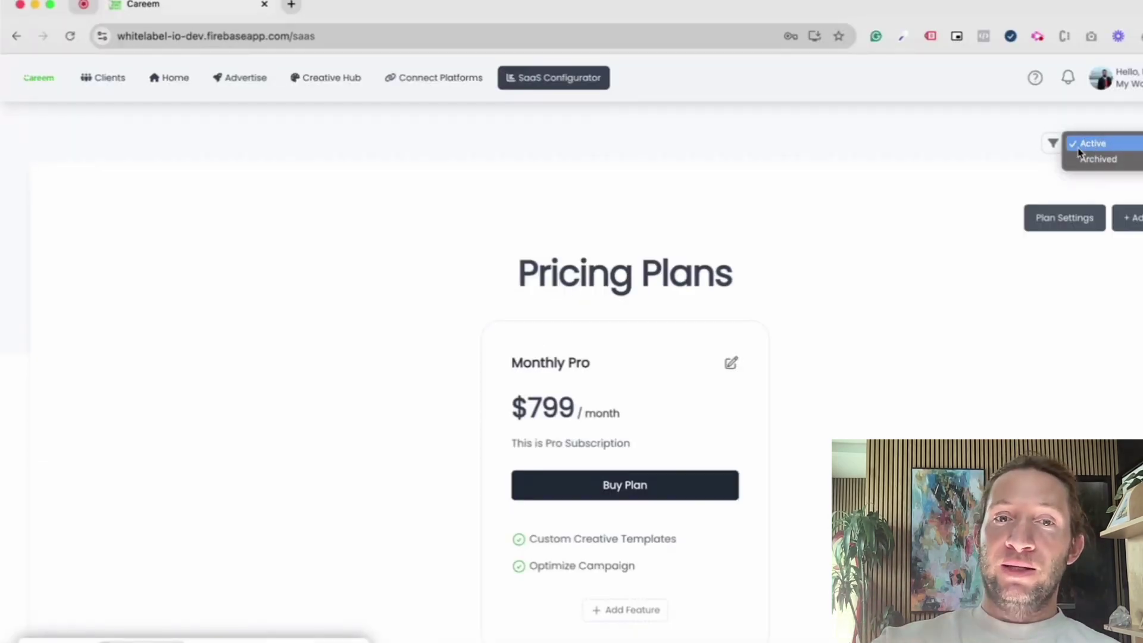
{"action": "left_click", "coordinate": [1098, 159]}
{"action": "left_click", "coordinate": [464, 543]}
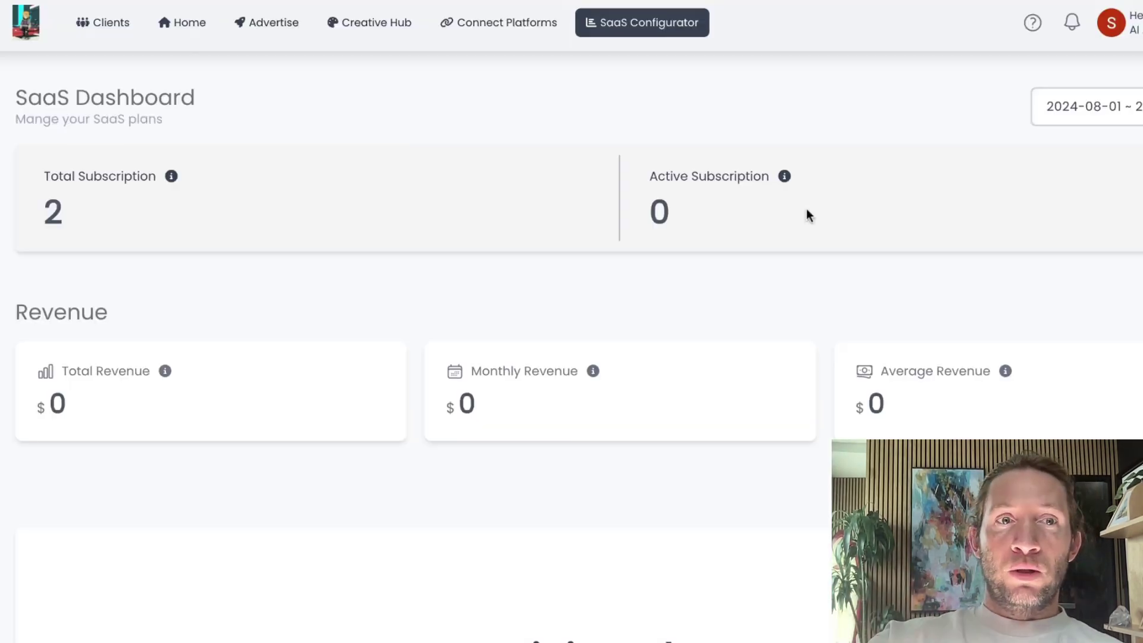
{"action": "scroll", "coordinate": [620, 298], "scroll_direction": "down", "scroll_amount": 1}
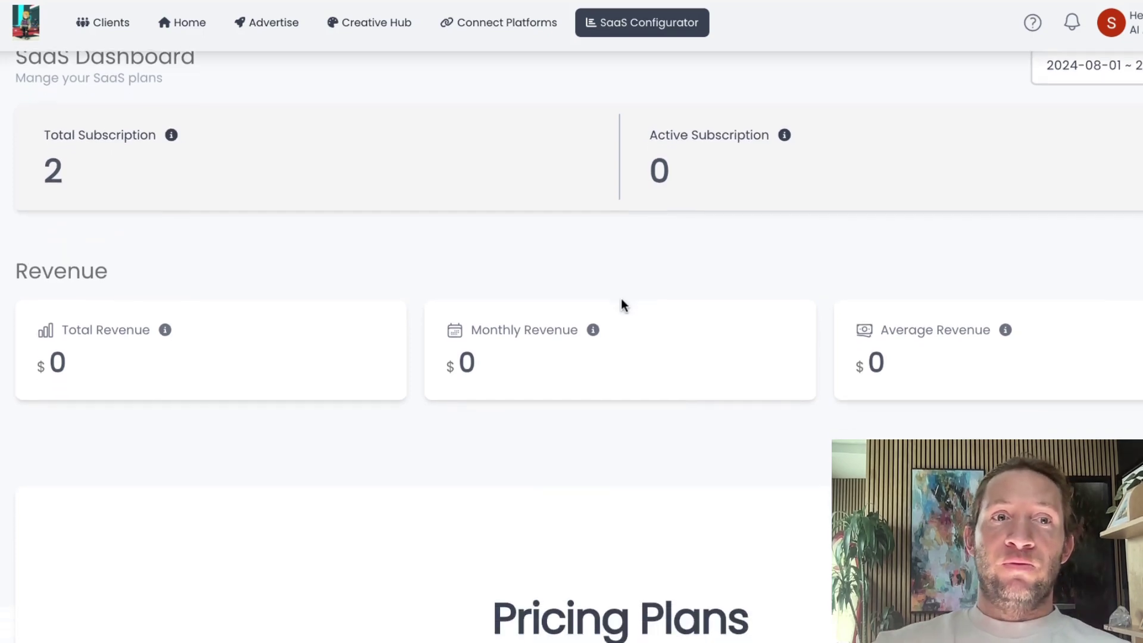
{"action": "scroll", "coordinate": [571, 322], "scroll_direction": "down", "scroll_amount": 1}
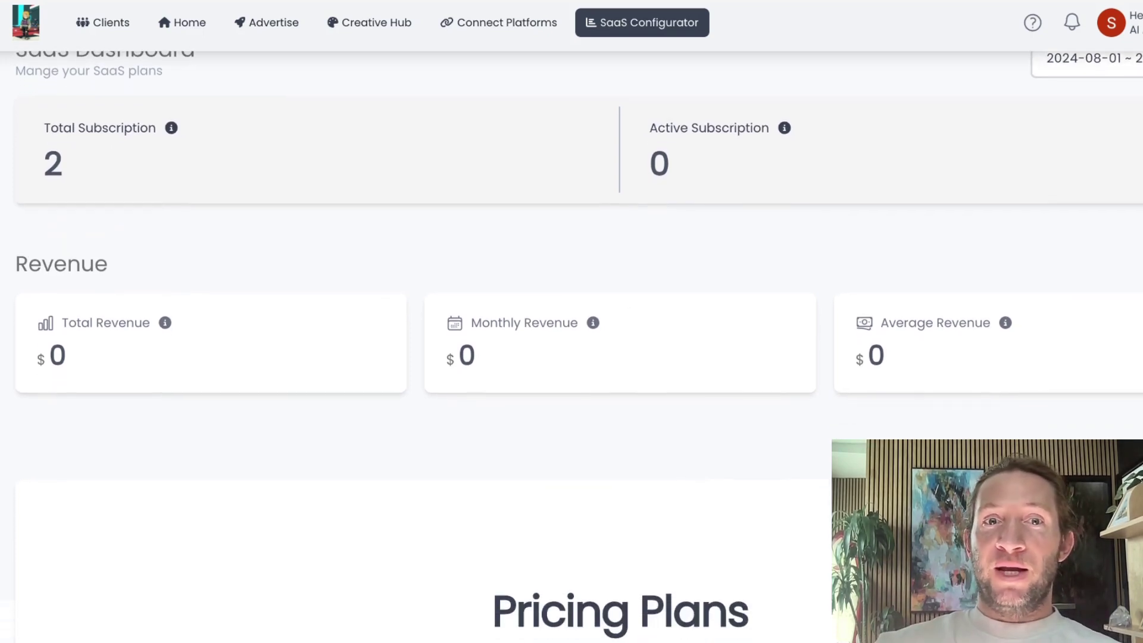
{"action": "scroll", "coordinate": [572, 345], "scroll_direction": "down", "scroll_amount": 4}
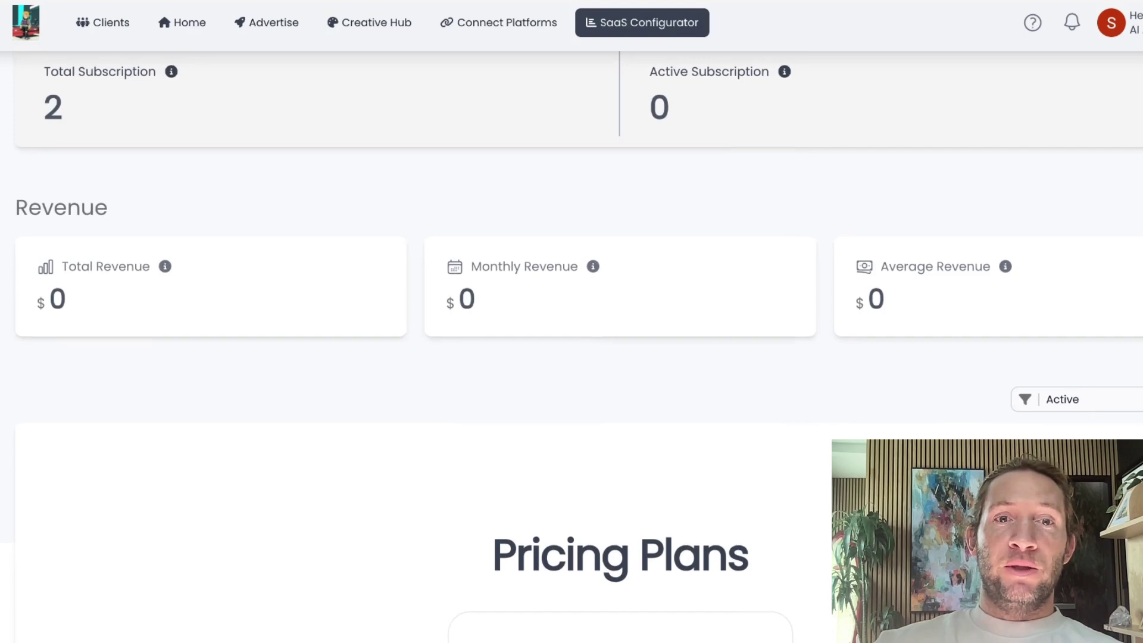
{"action": "scroll", "coordinate": [571, 346], "scroll_direction": "down", "scroll_amount": 6}
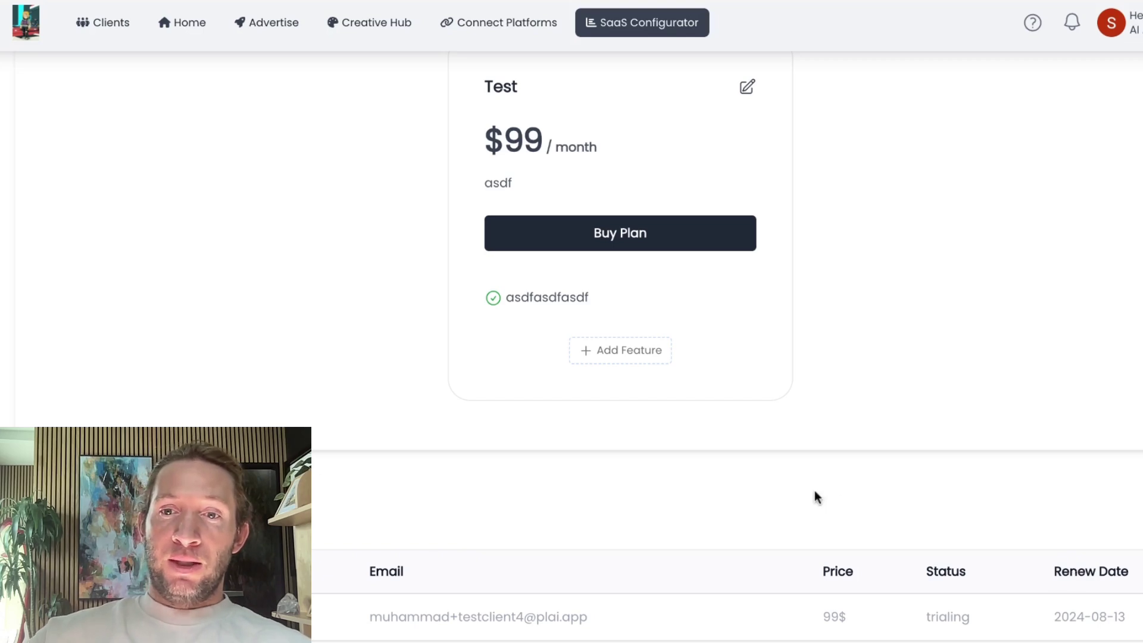
{"action": "scroll", "coordinate": [814, 491], "scroll_direction": "up", "scroll_amount": 5}
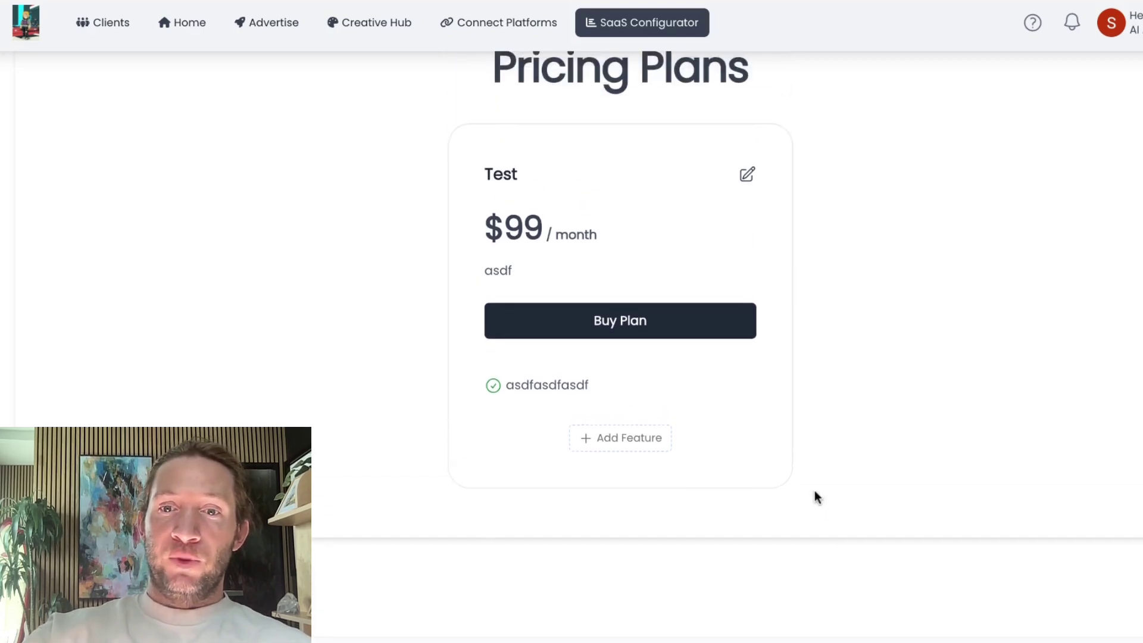
{"action": "scroll", "coordinate": [815, 490], "scroll_direction": "up", "scroll_amount": 6}
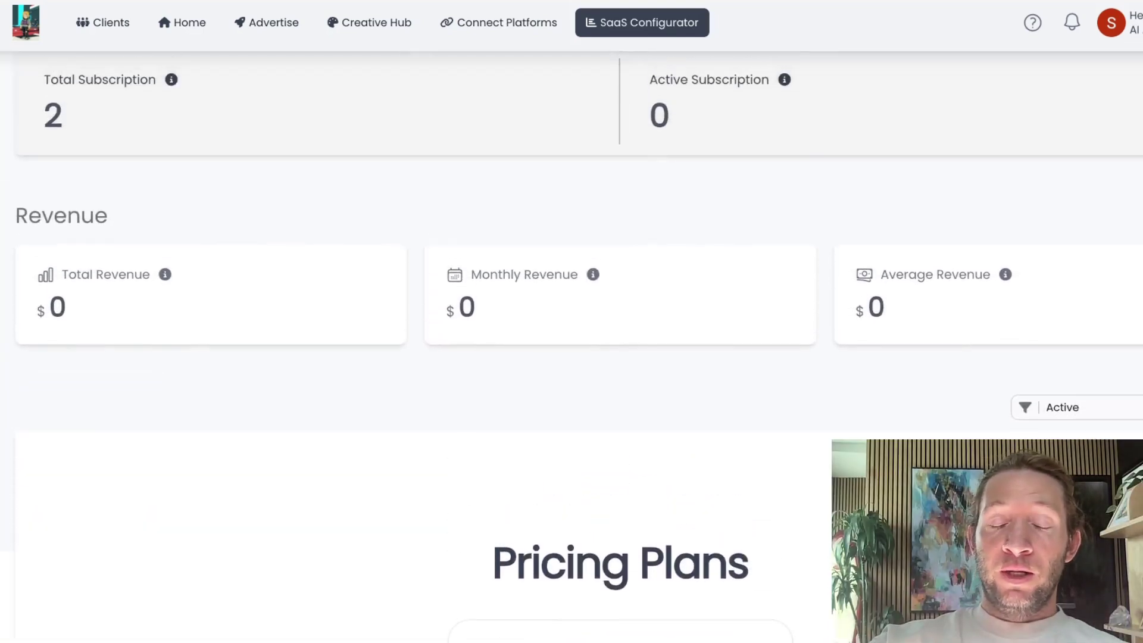
Step: View the Custom Domain tab on Clients, down through the ads.socialnative.com DNS steps to the help video
{"action": "left_click", "coordinate": [112, 24]}
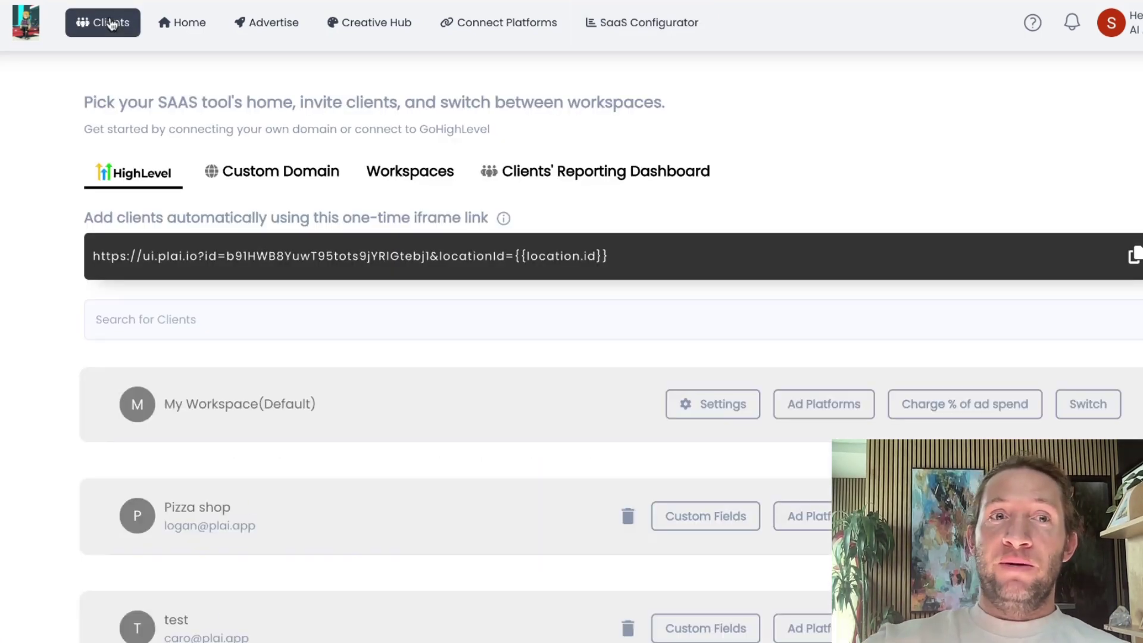
{"action": "left_click", "coordinate": [295, 184]}
{"action": "scroll", "coordinate": [420, 302], "scroll_direction": "down", "scroll_amount": 1}
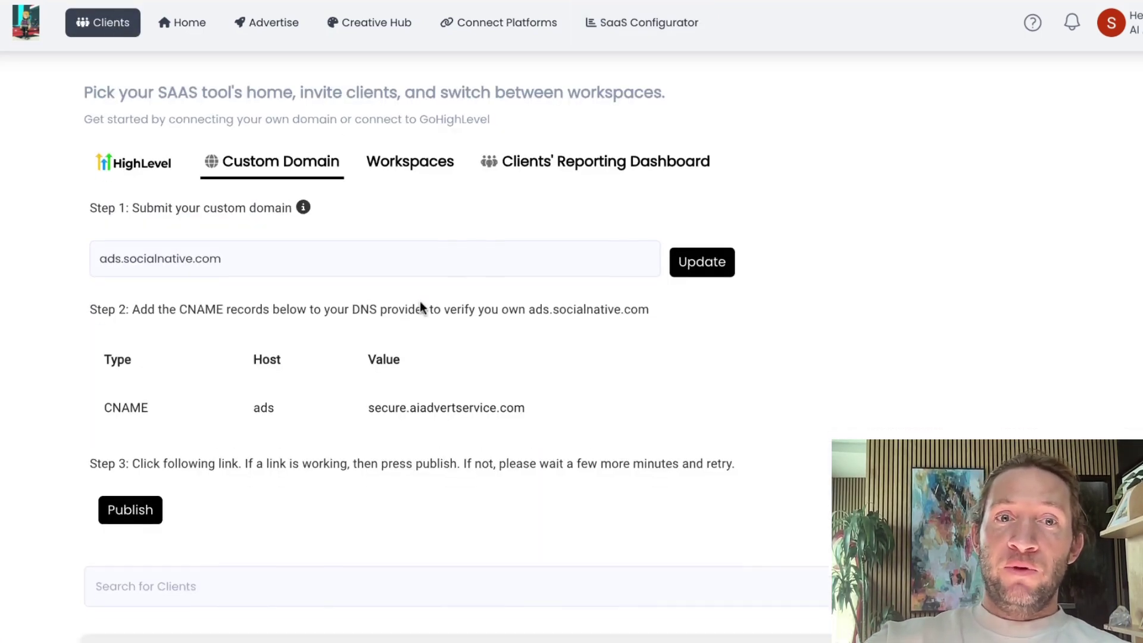
{"action": "scroll", "coordinate": [420, 301], "scroll_direction": "down", "scroll_amount": 2}
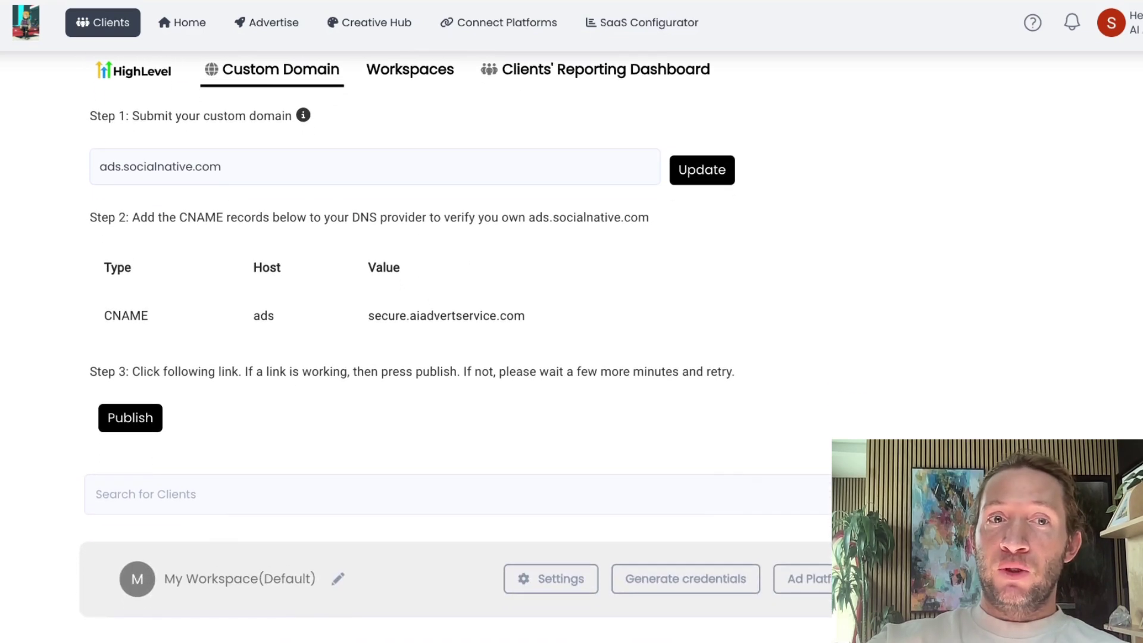
{"action": "scroll", "coordinate": [455, 346], "scroll_direction": "up", "scroll_amount": 2}
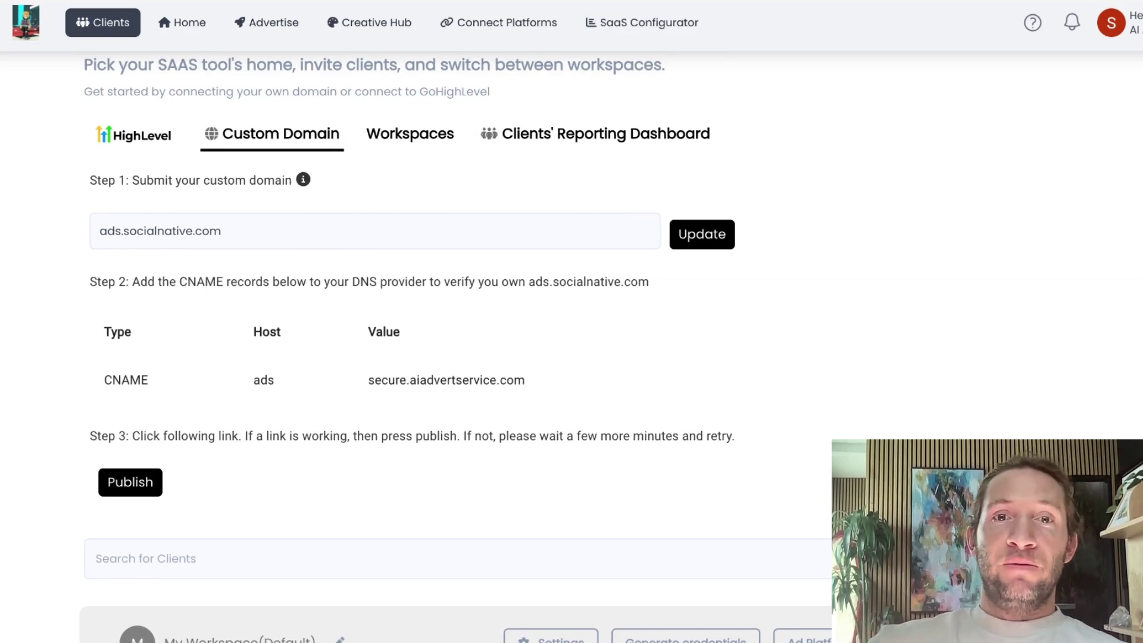
{"action": "scroll", "coordinate": [455, 346], "scroll_direction": "down", "scroll_amount": 8}
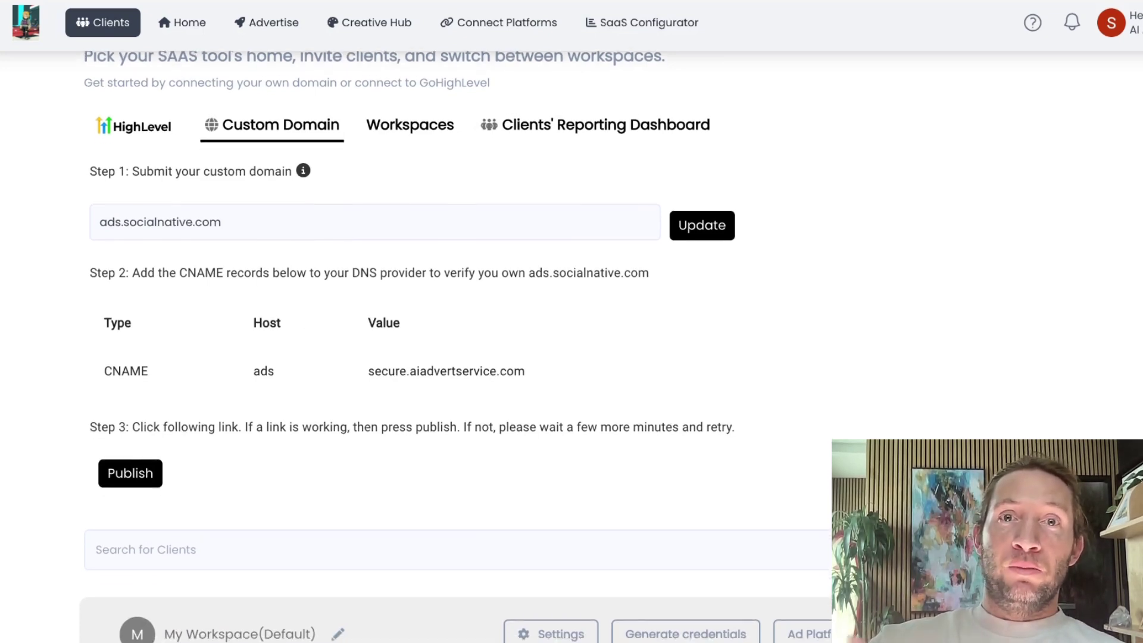
{"action": "scroll", "coordinate": [314, 384], "scroll_direction": "down", "scroll_amount": 3}
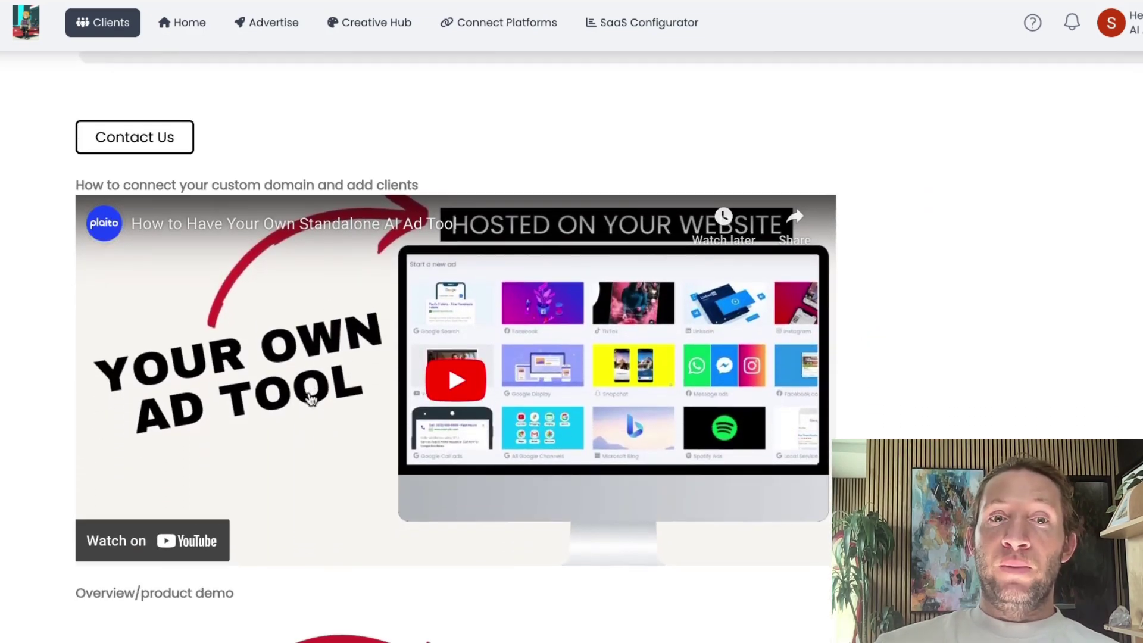
{"action": "scroll", "coordinate": [303, 410], "scroll_direction": "down", "scroll_amount": 1}
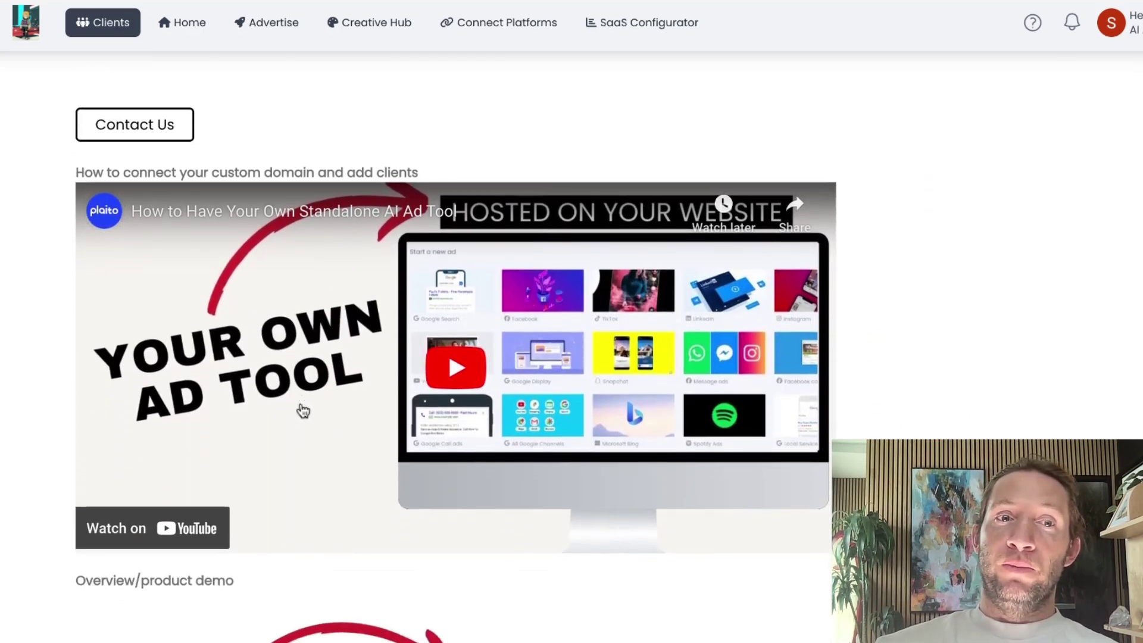
{"action": "scroll", "coordinate": [456, 359], "scroll_direction": "down", "scroll_amount": 1}
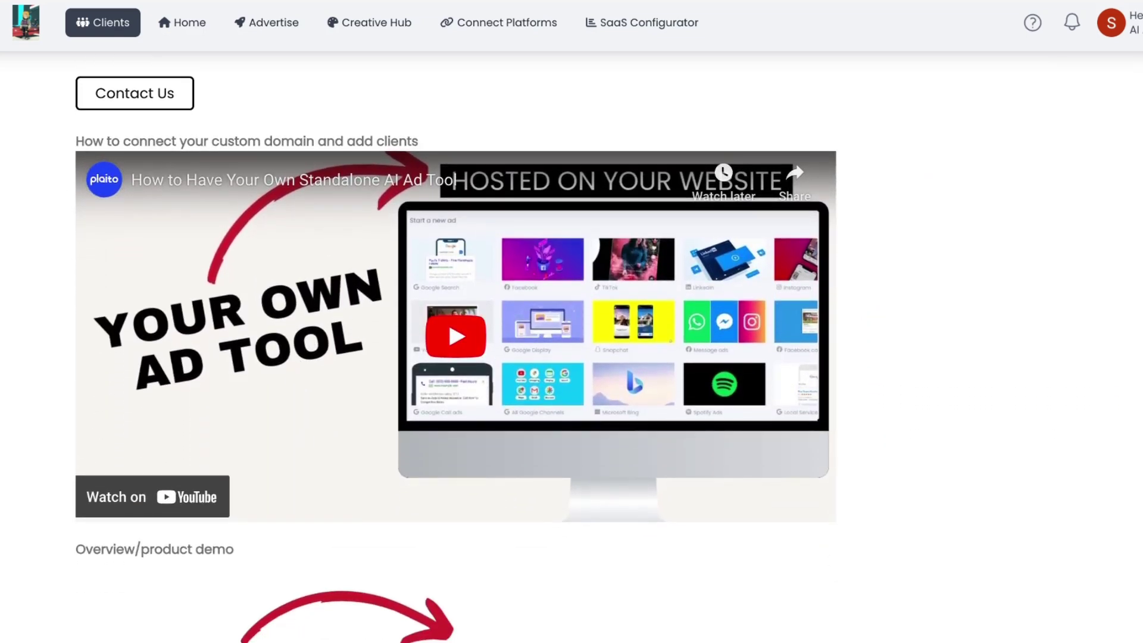